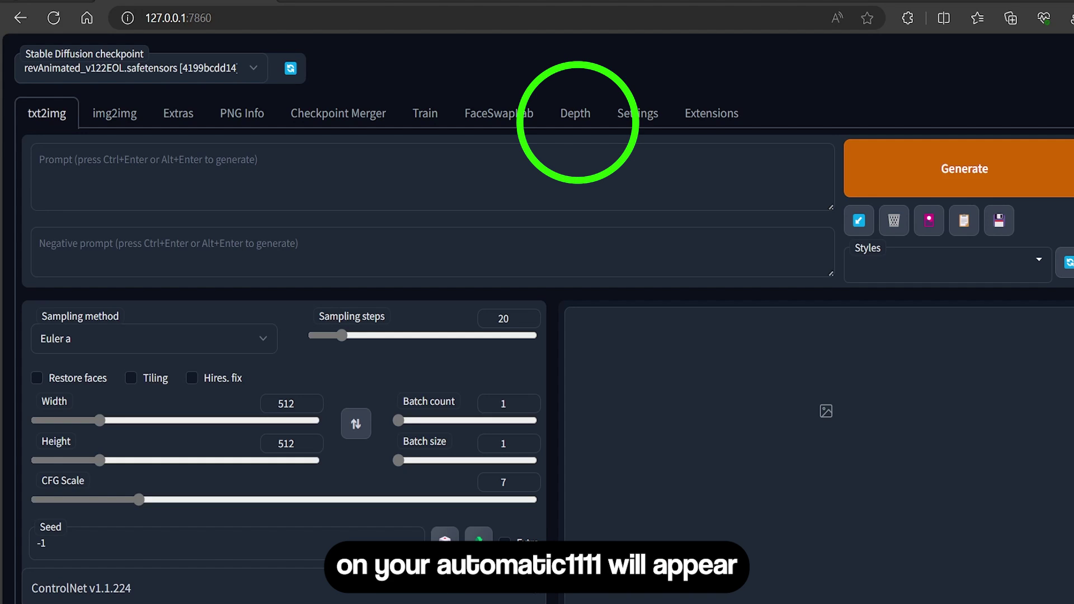
On the depth-map page, enable Remove background and Save the foreground masks, keeping u2net.
click(576, 118)
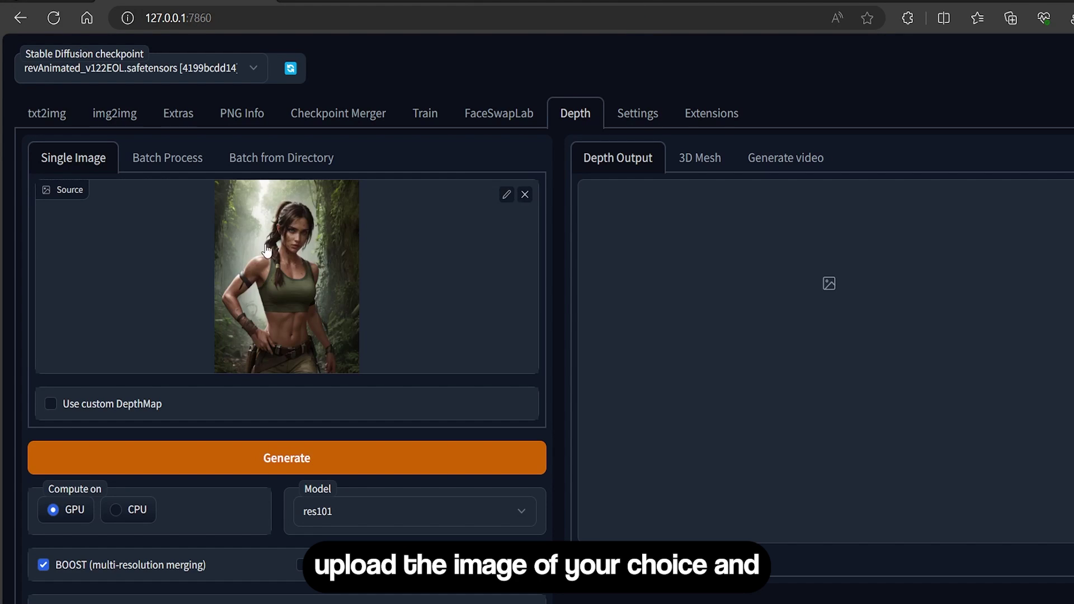
scroll(410, 501, down, 4)
scroll(411, 495, down, 2)
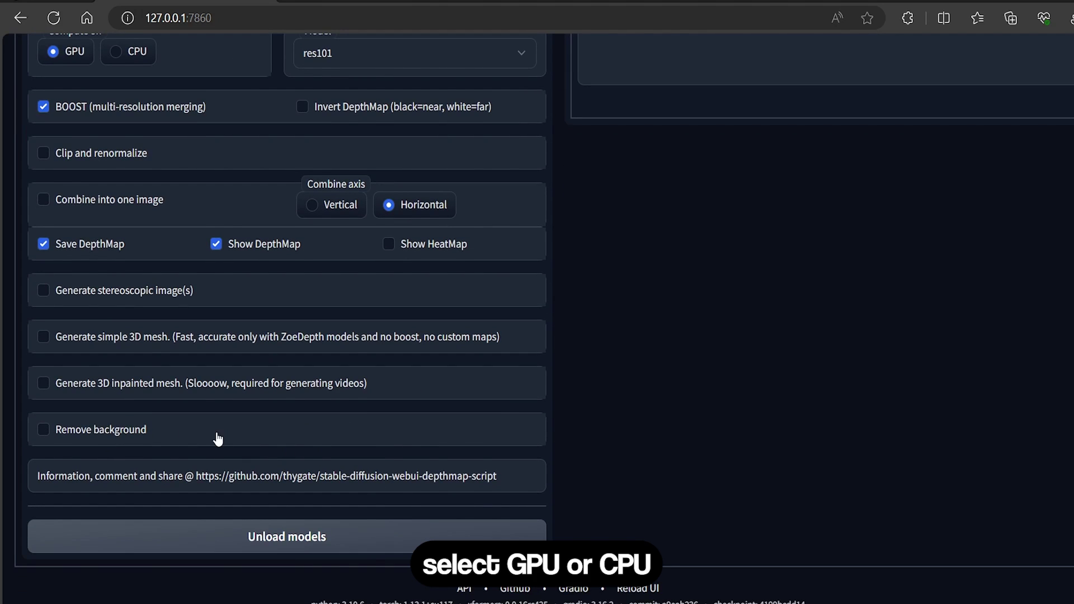
scroll(893, 434, up, 5)
scroll(377, 256, up, 1)
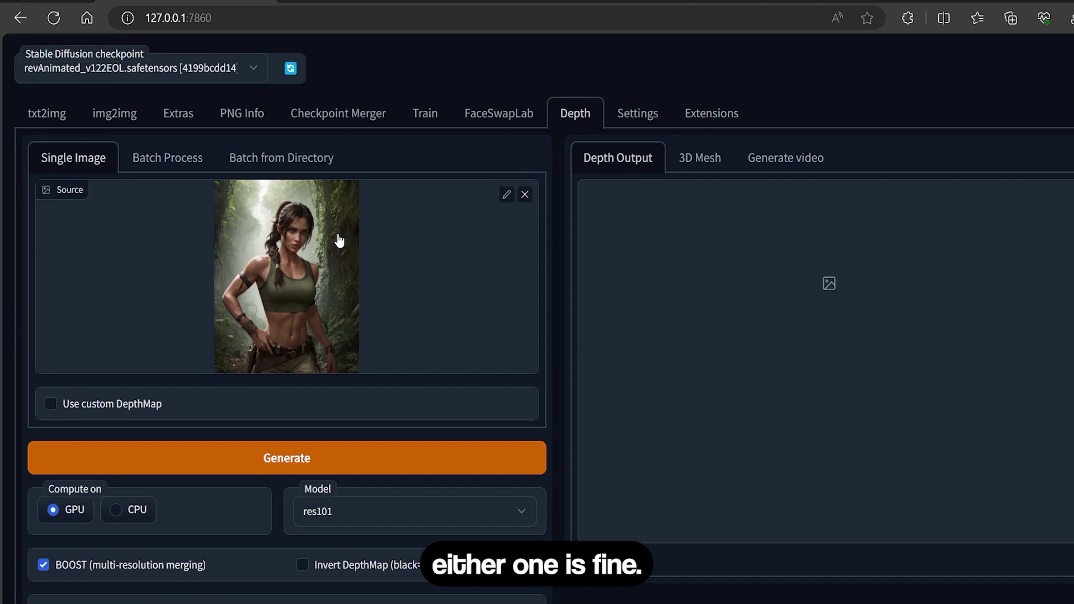
scroll(175, 388, down, 1)
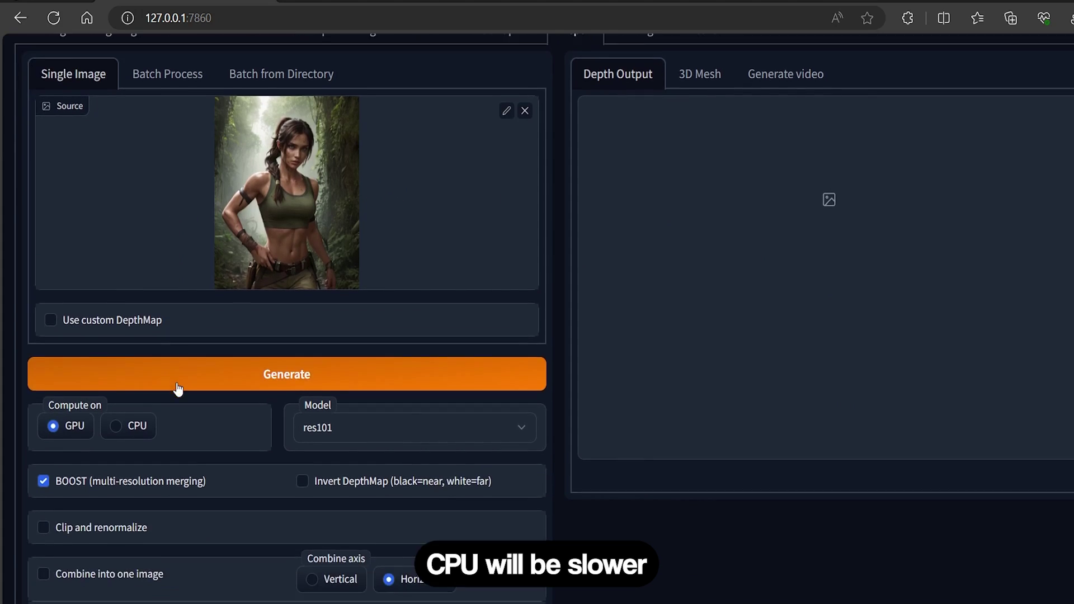
scroll(126, 373, down, 1)
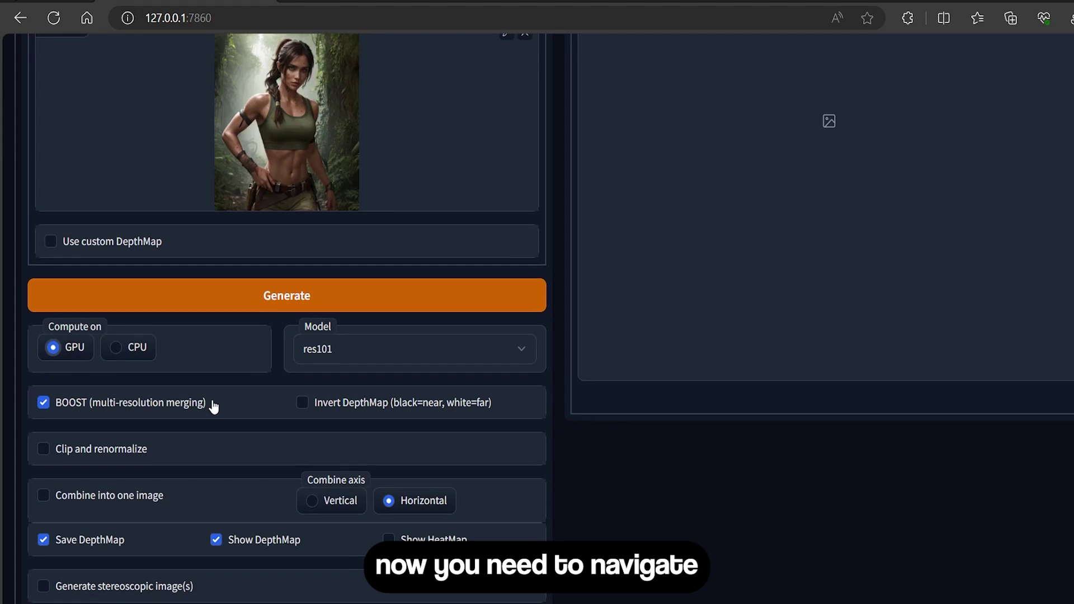
scroll(212, 400, down, 1)
scroll(213, 401, down, 1)
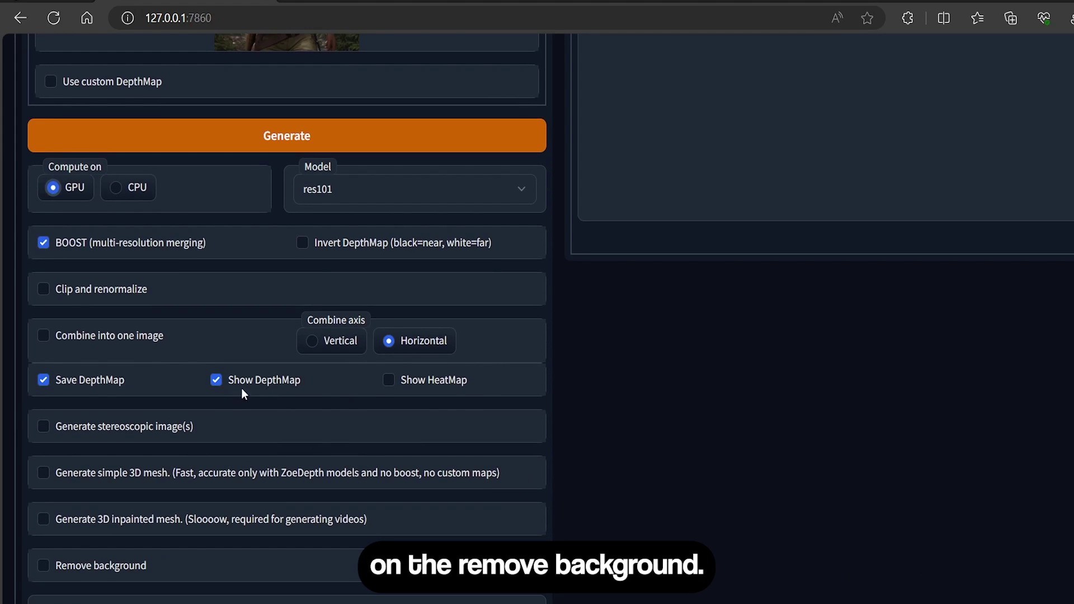
scroll(205, 461, down, 2)
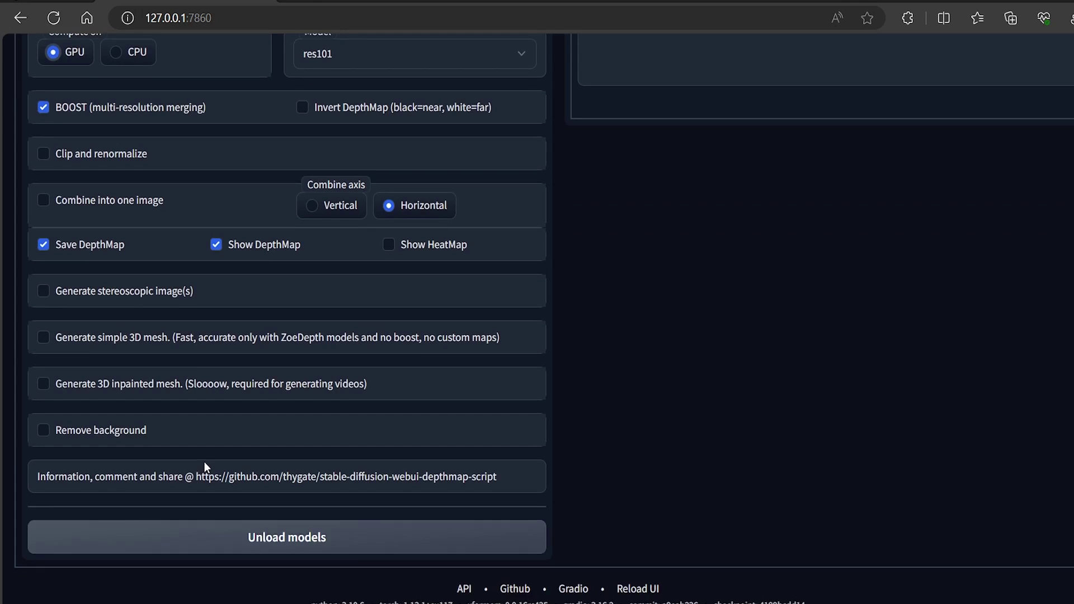
click(44, 430)
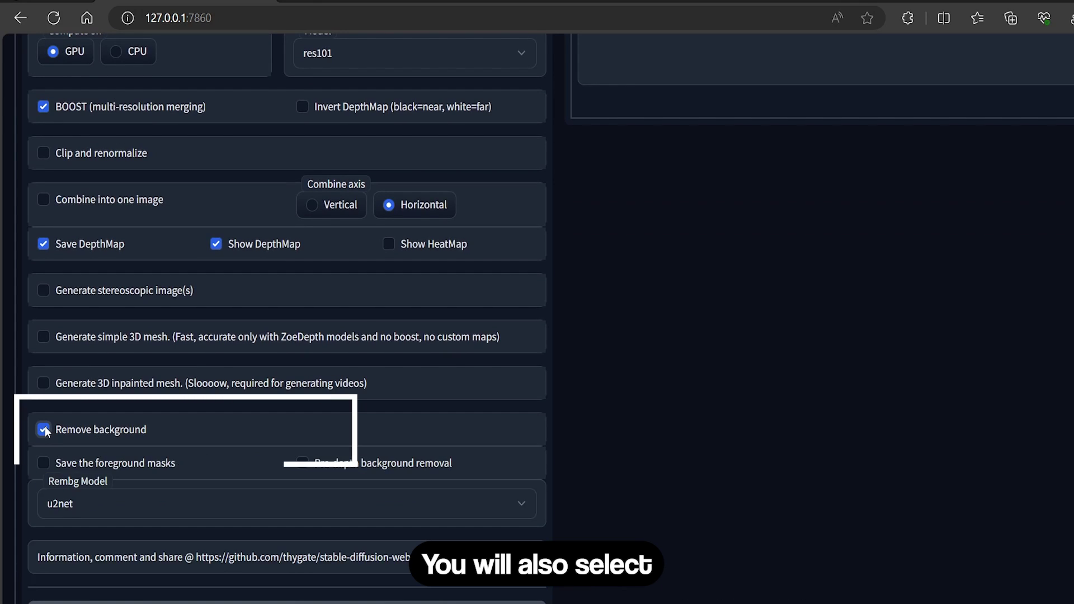
click(124, 466)
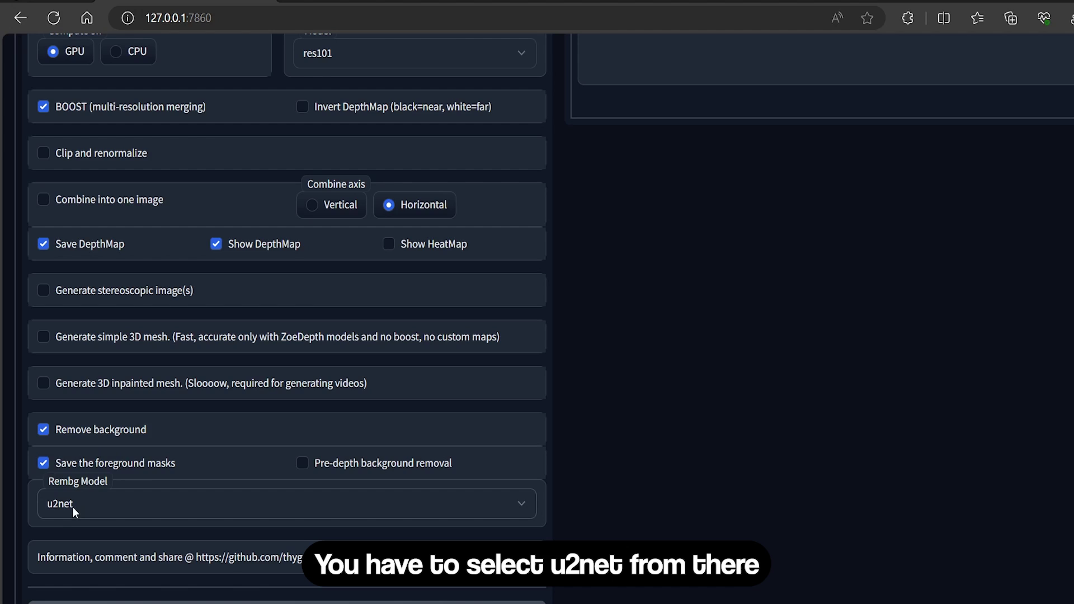
scroll(548, 484, up, 5)
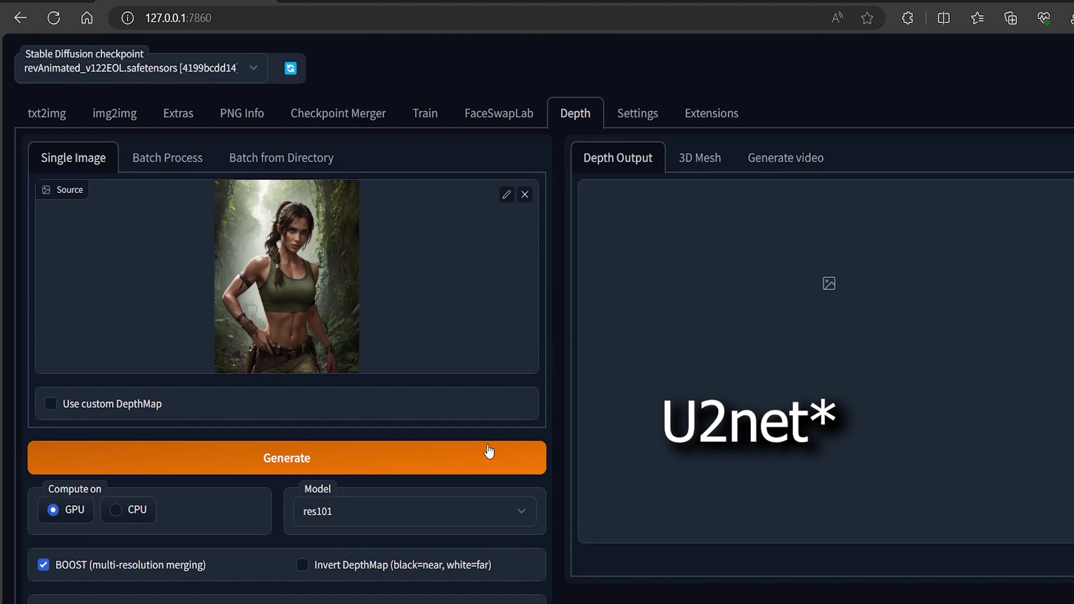
Generate the depth outputs and inspect the subject cutout at full screen.
click(261, 464)
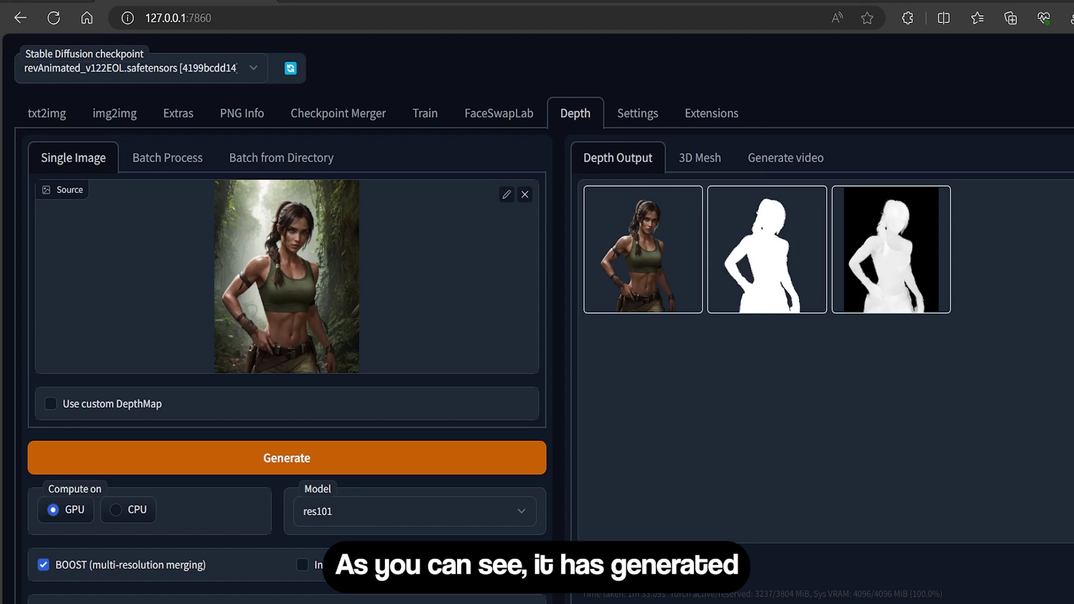
click(643, 252)
click(842, 344)
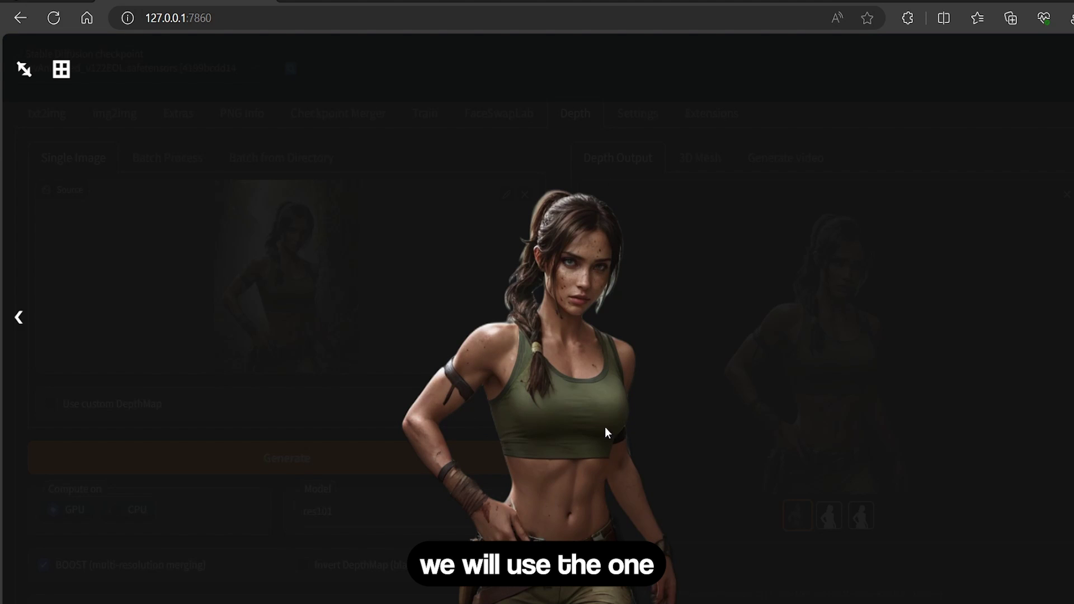
click(846, 425)
Preview the depth map full screen, then the black-background depth map.
click(797, 446)
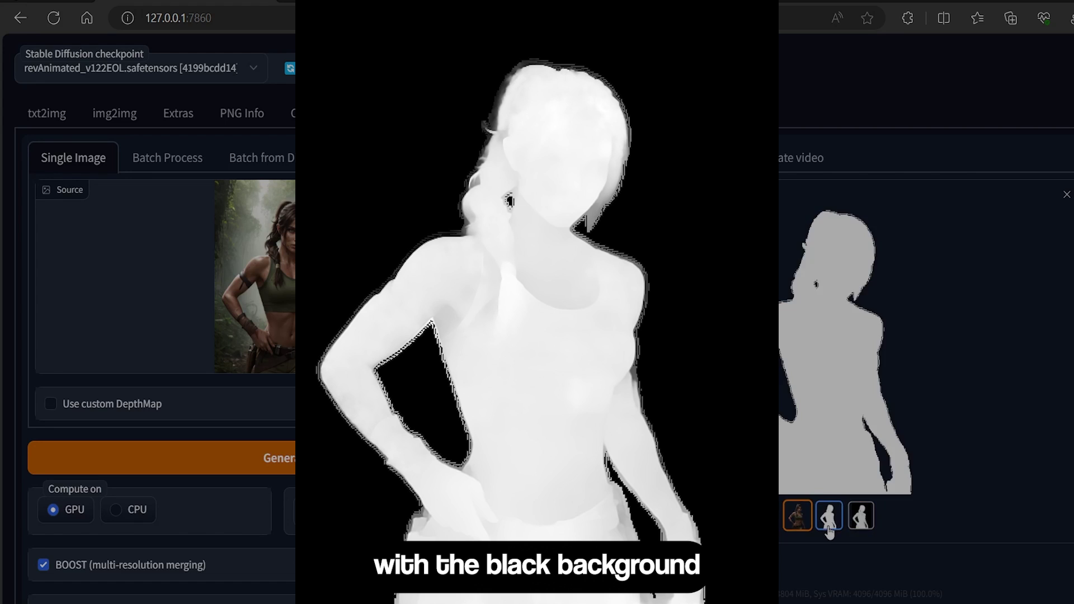
click(789, 377)
key(Escape)
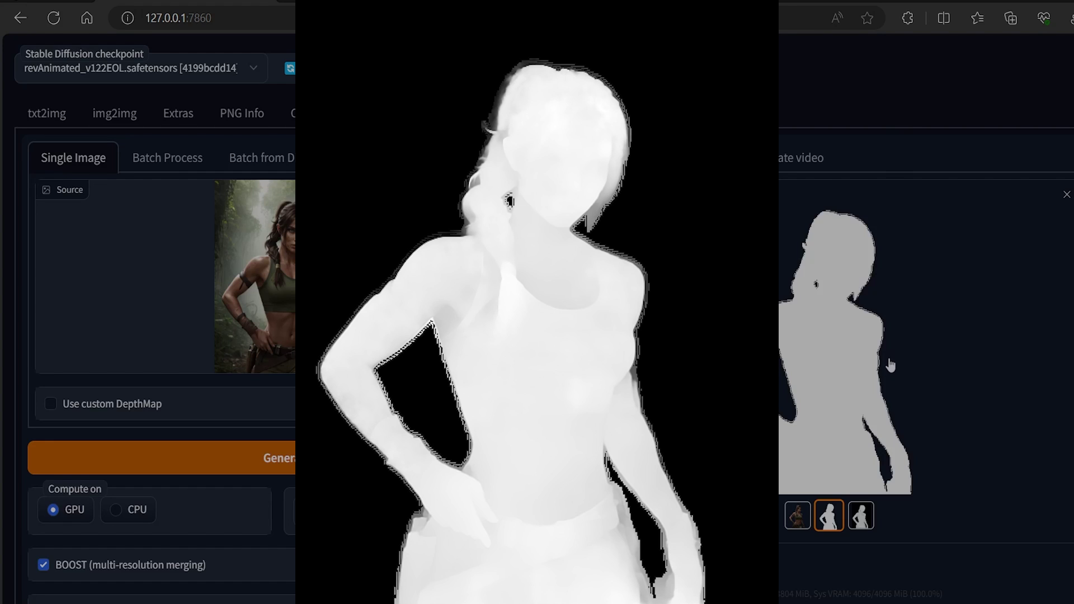
click(856, 516)
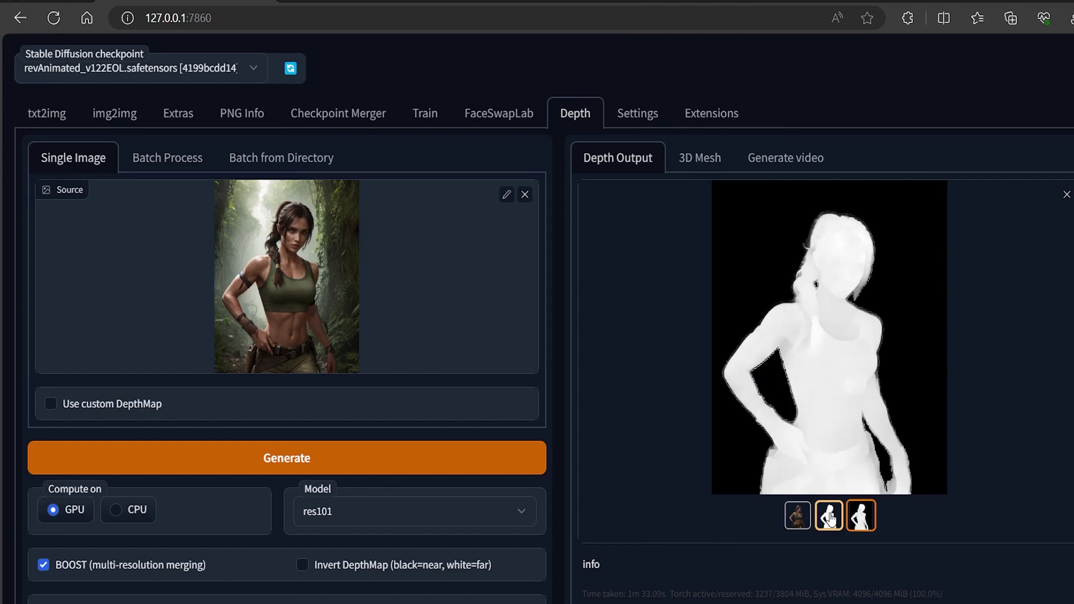
Switch img2img to Inpaint upload and clear the depth map from the image slot.
click(125, 118)
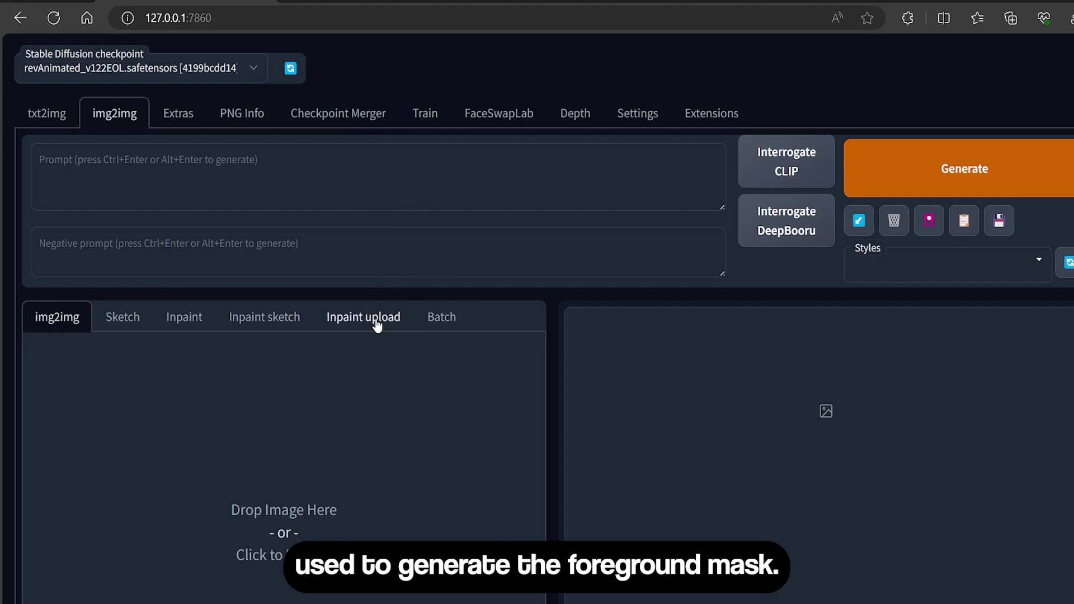
click(380, 325)
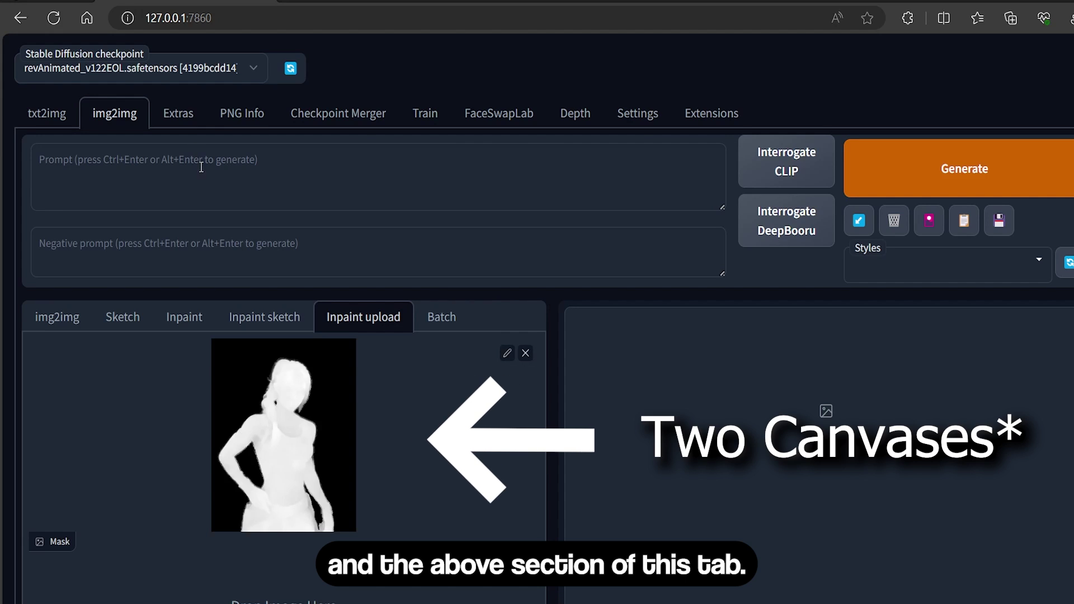
click(525, 352)
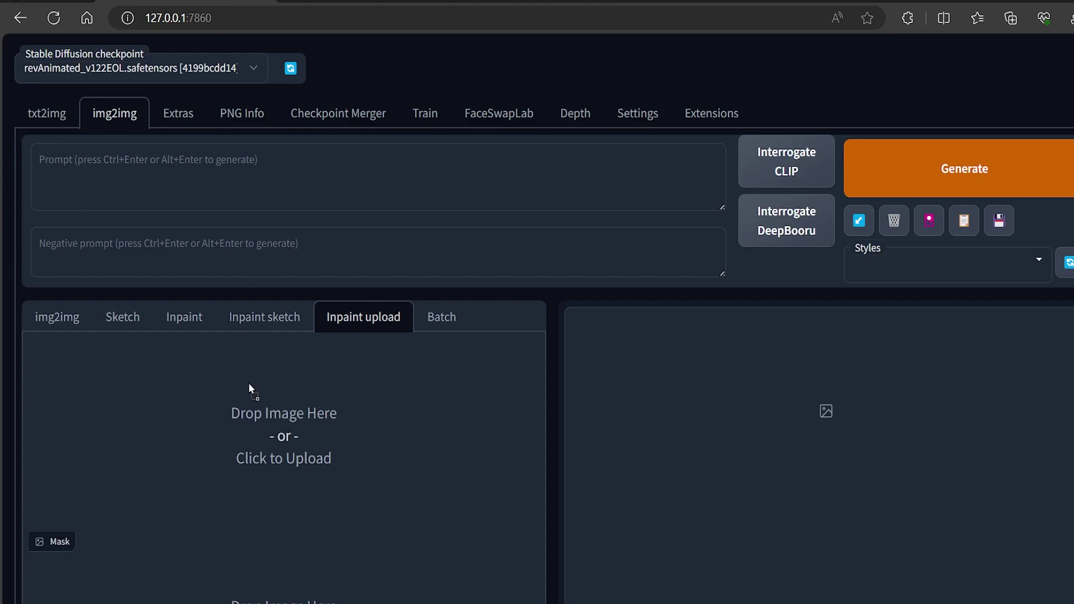
drag(249, 388, 251, 391)
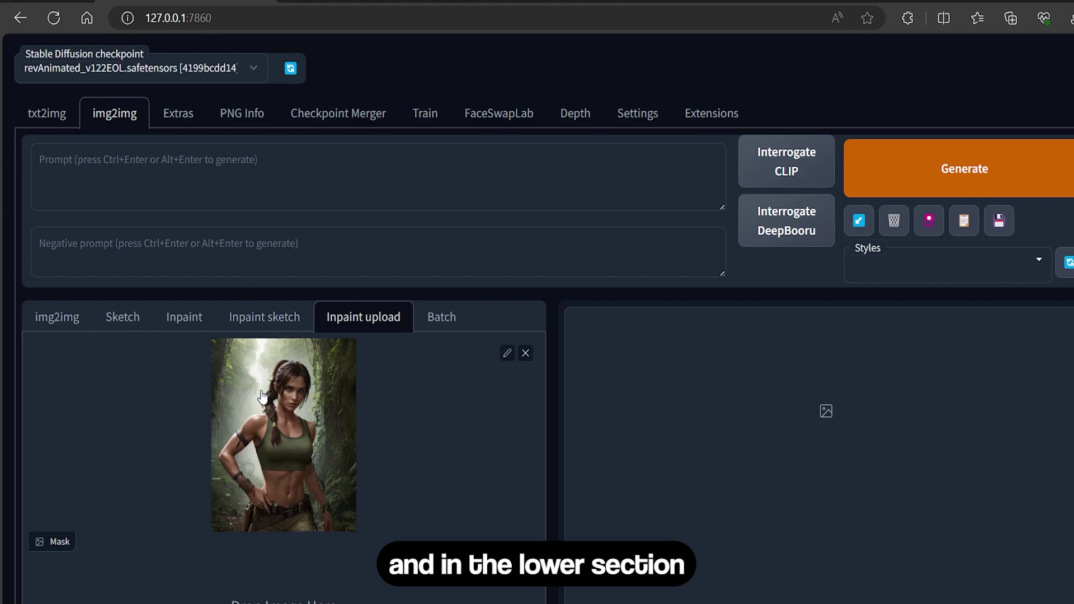
scroll(431, 402, down, 2)
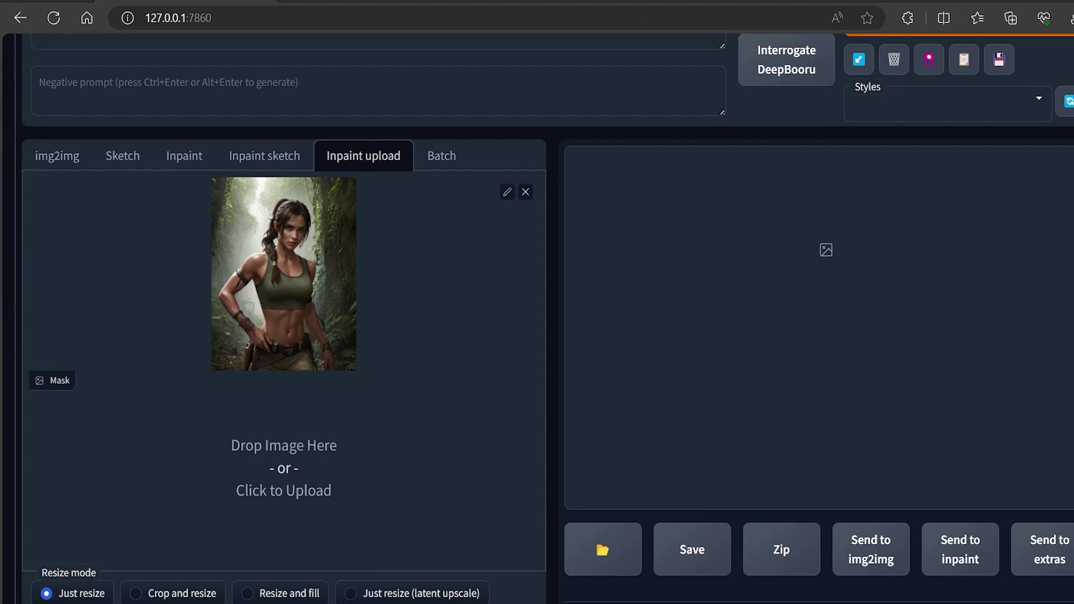
drag(185, 135, 284, 468)
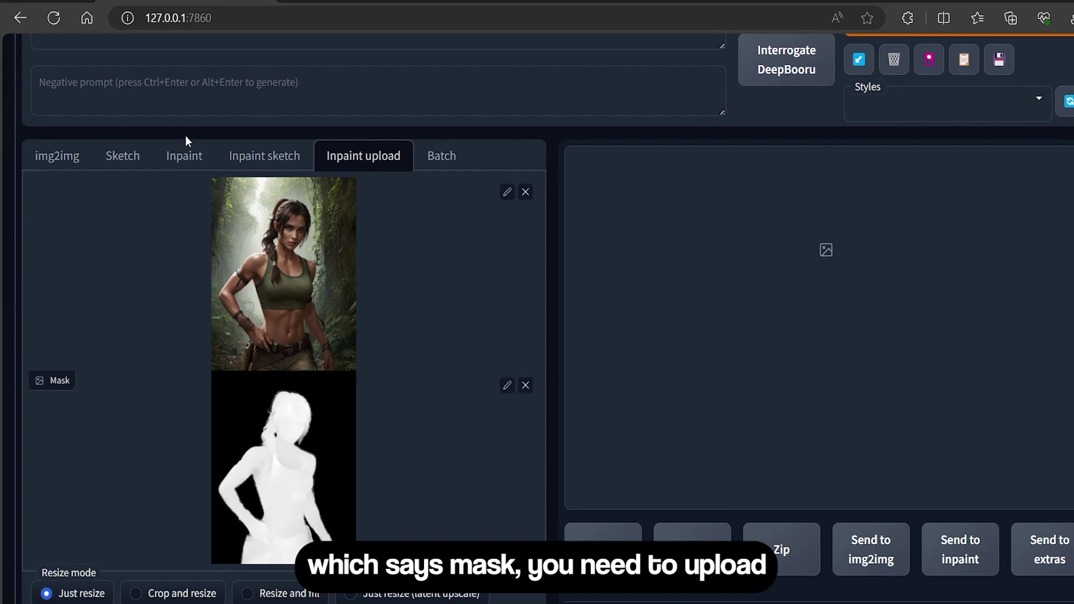
scroll(452, 432, down, 2)
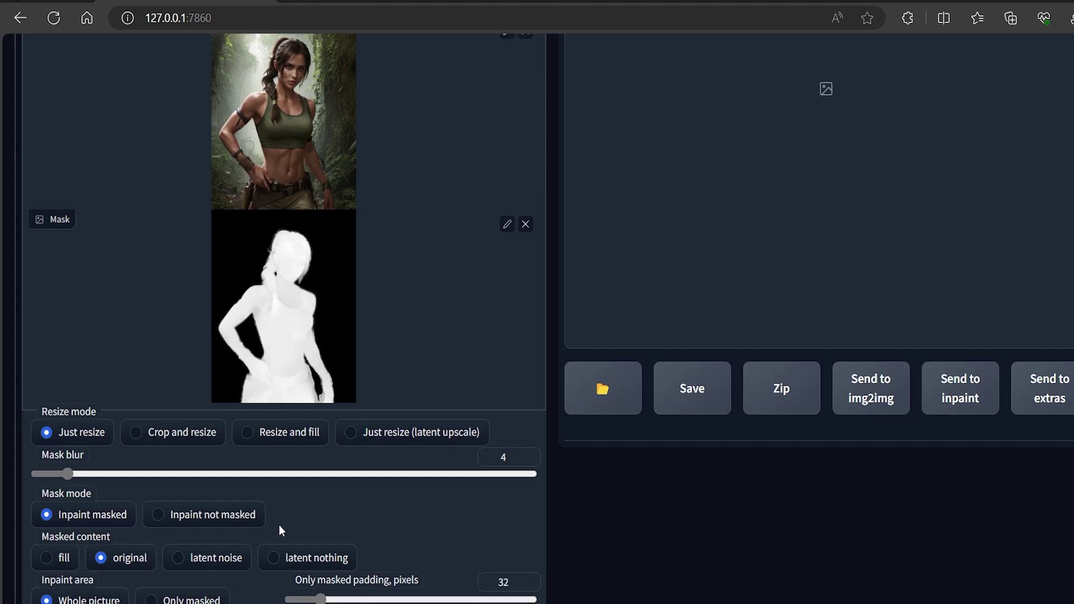
scroll(294, 507, down, 1)
scroll(299, 506, down, 1)
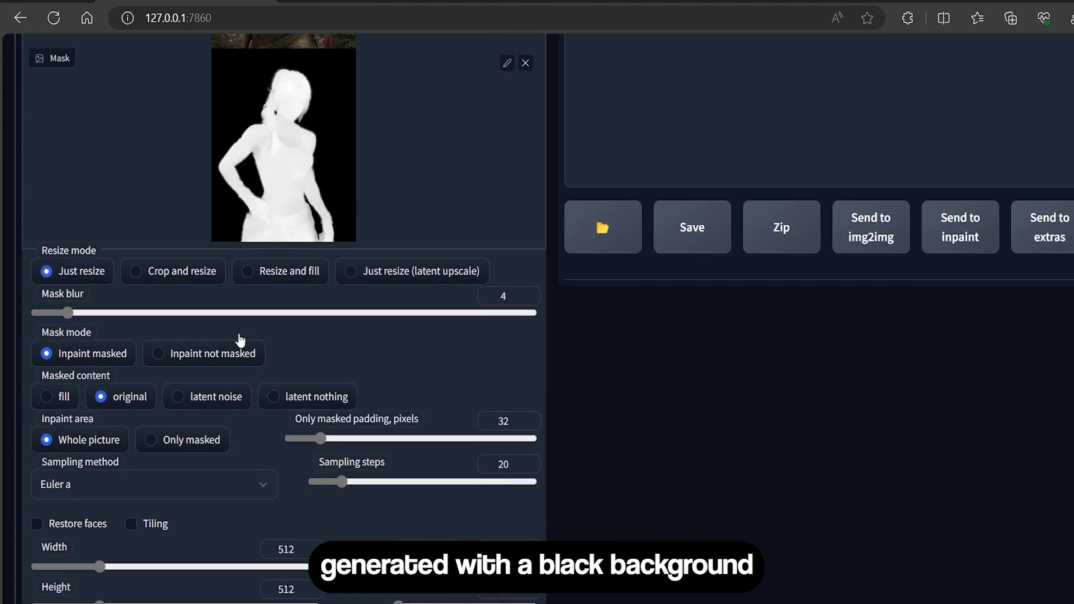
Choose Inpaint not masked, increase the output Height, and raise Denoising strength to 0.82.
click(213, 352)
scroll(575, 288, up, 6)
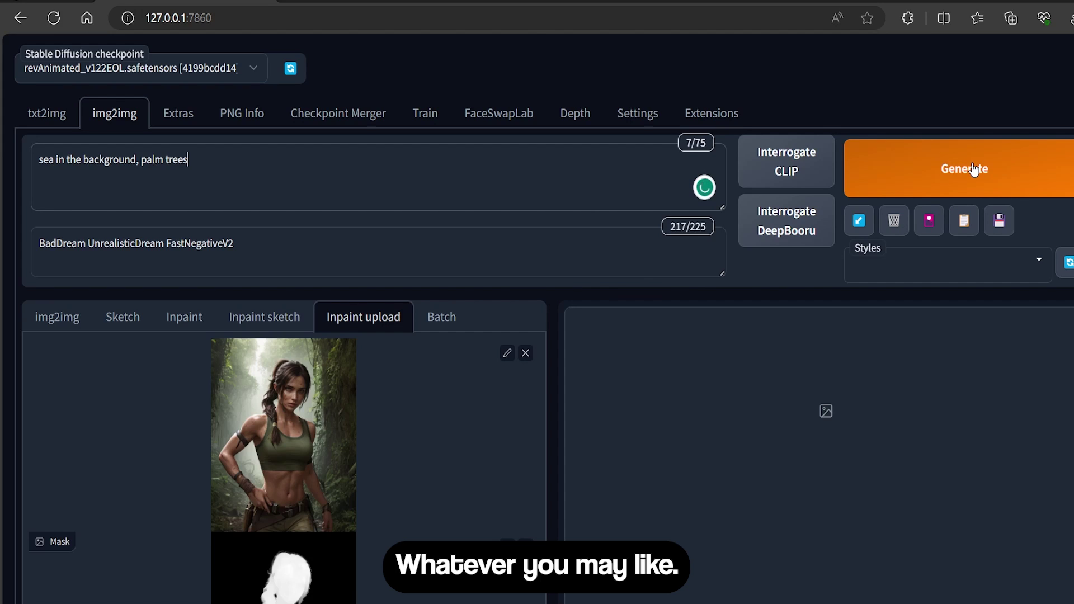
scroll(216, 357, down, 5)
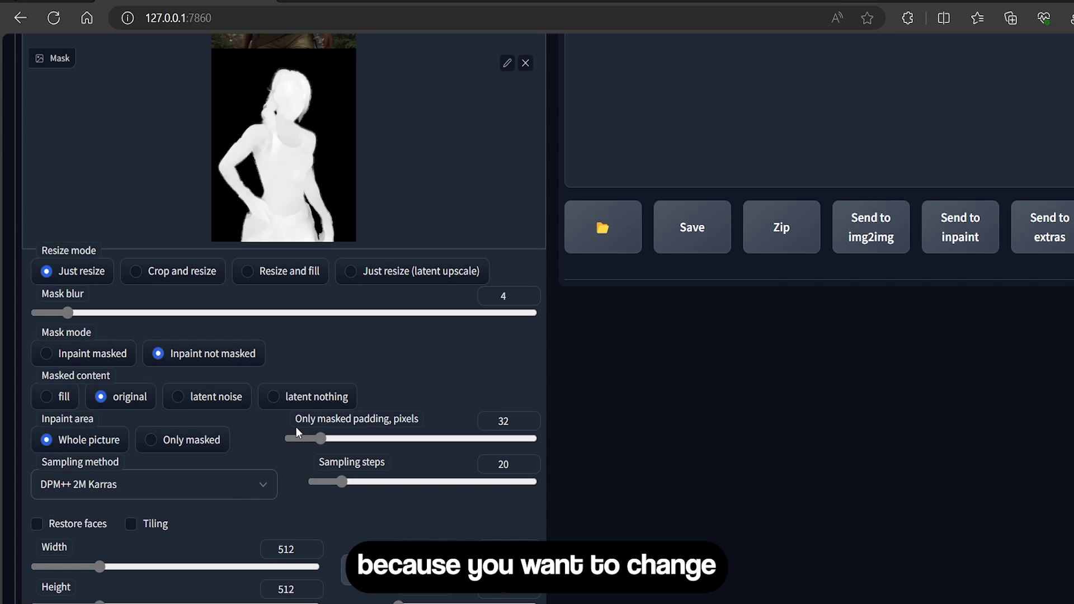
scroll(358, 420, down, 3)
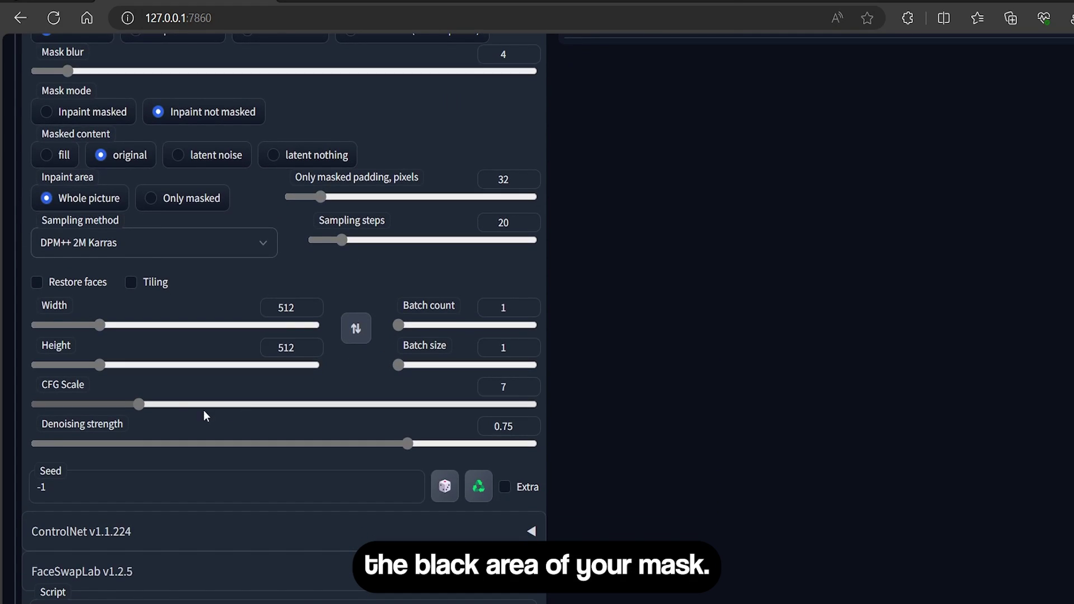
click(114, 362)
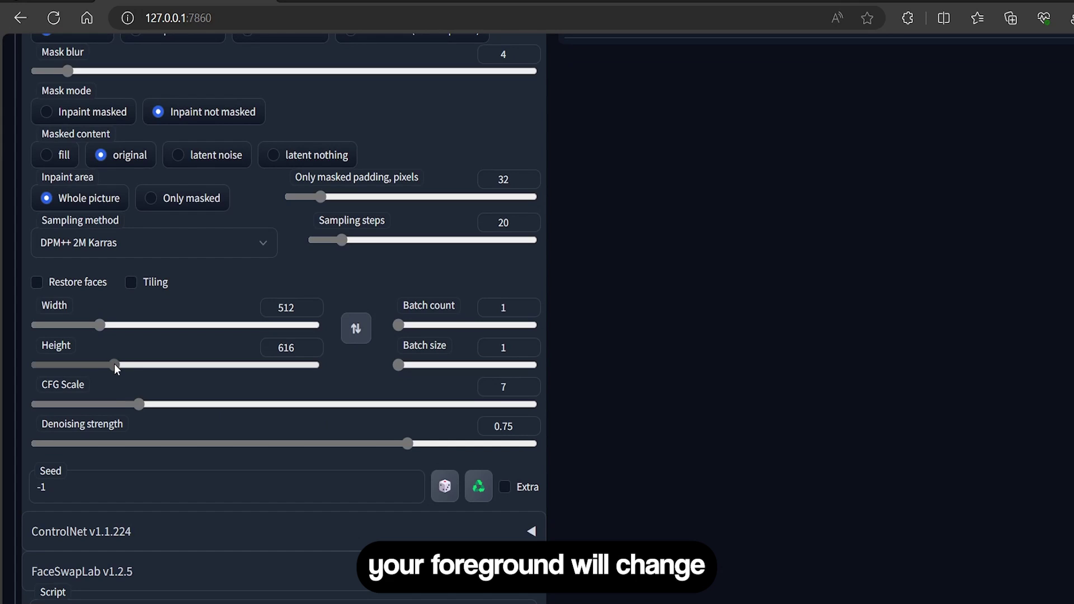
drag(114, 363, 119, 364)
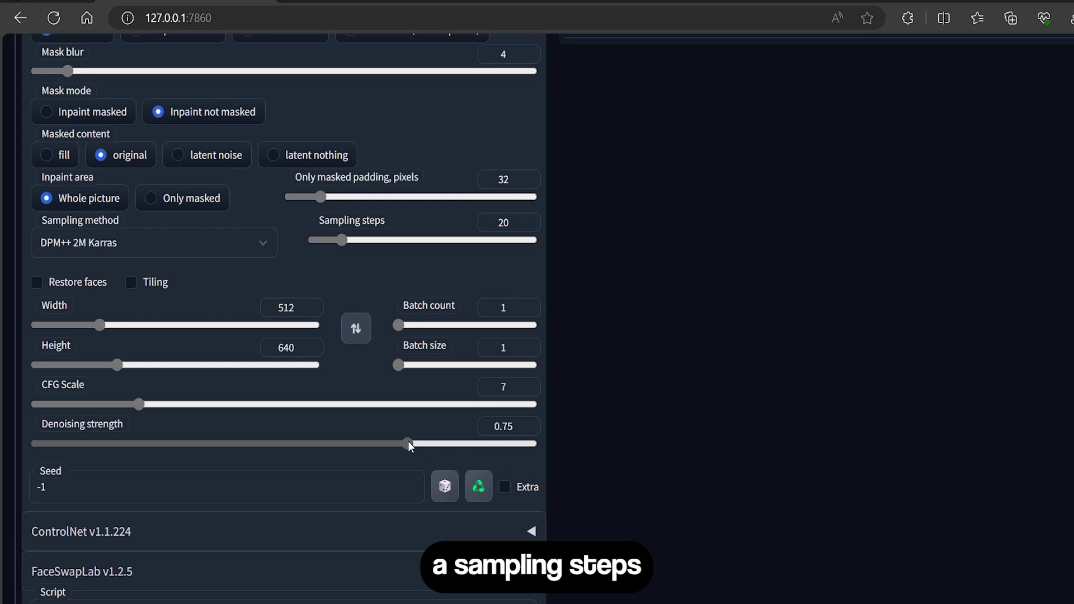
drag(406, 443, 478, 444)
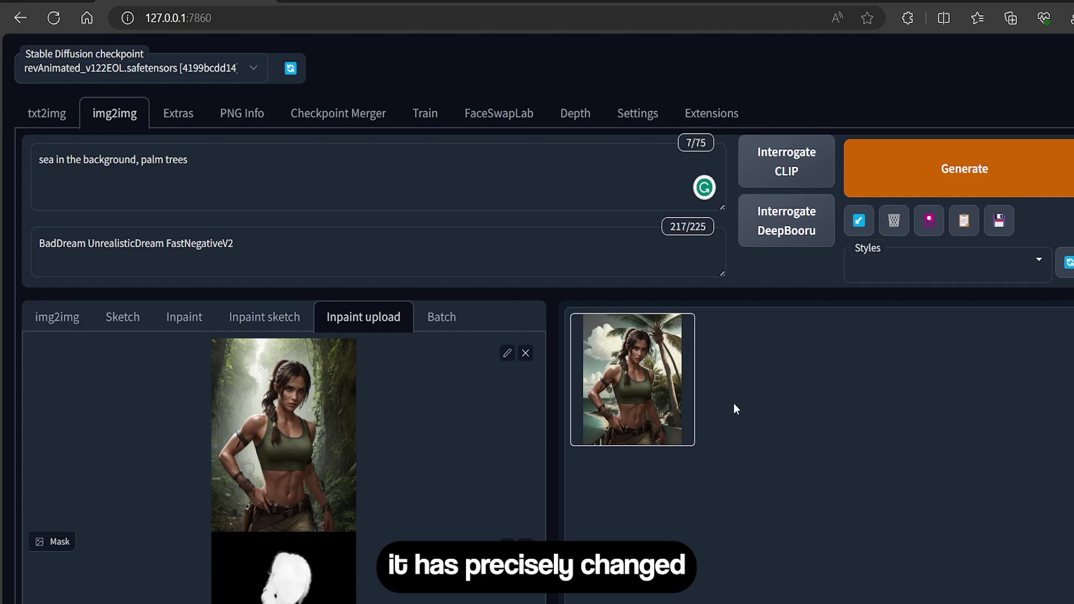
Enlarge the generated sea-and-palm-trees result thumbnail.
click(654, 393)
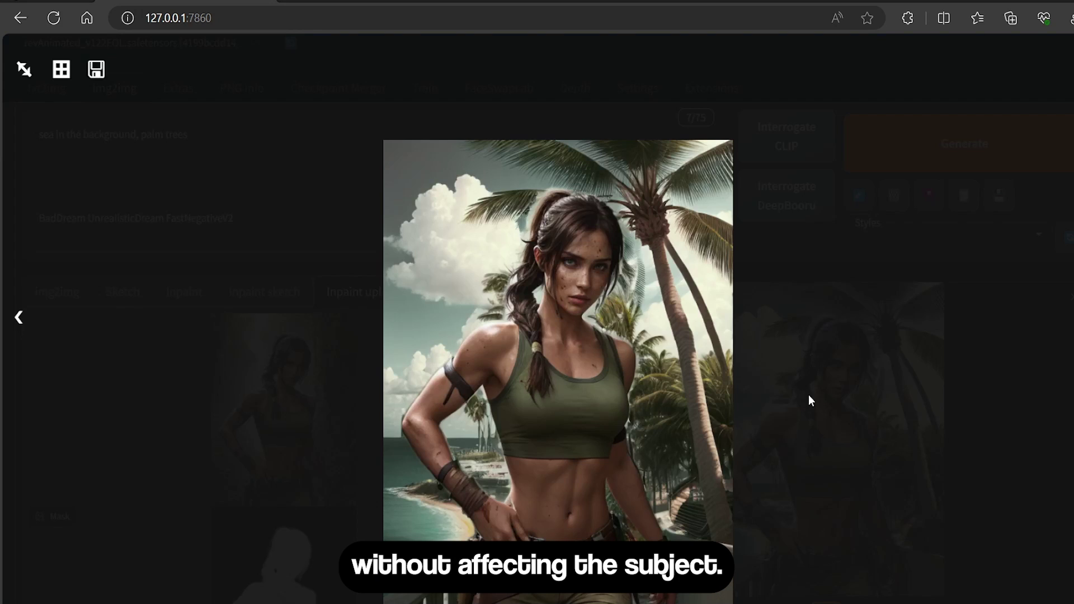